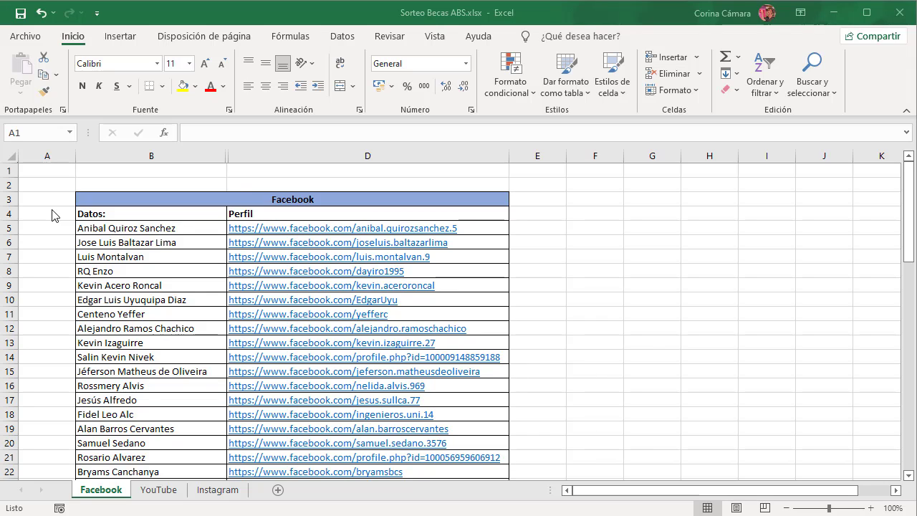
- Select the Facebook names from B5 down to B67 in Excel and copy them
left_click(127, 232)
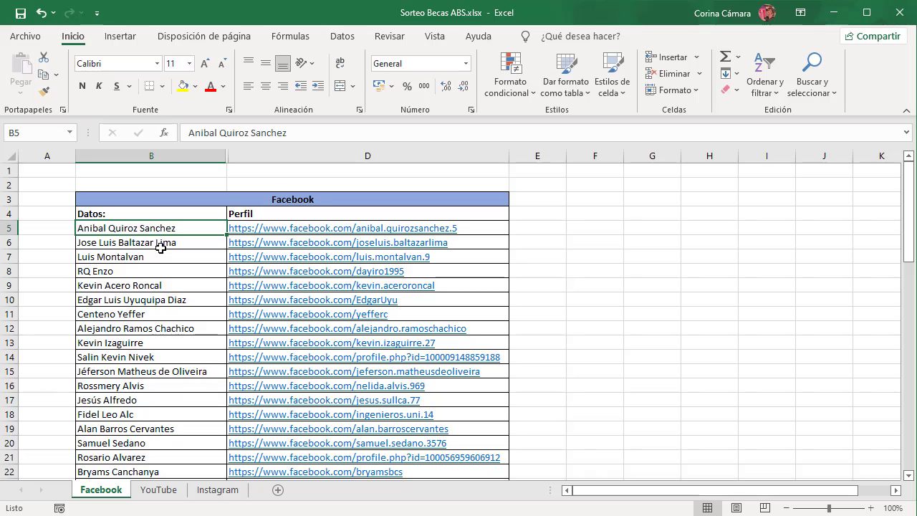
scroll(161, 247, "down", 4)
scroll(155, 271, "down", 3)
scroll(155, 271, "up", 2)
scroll(158, 280, "down", 7)
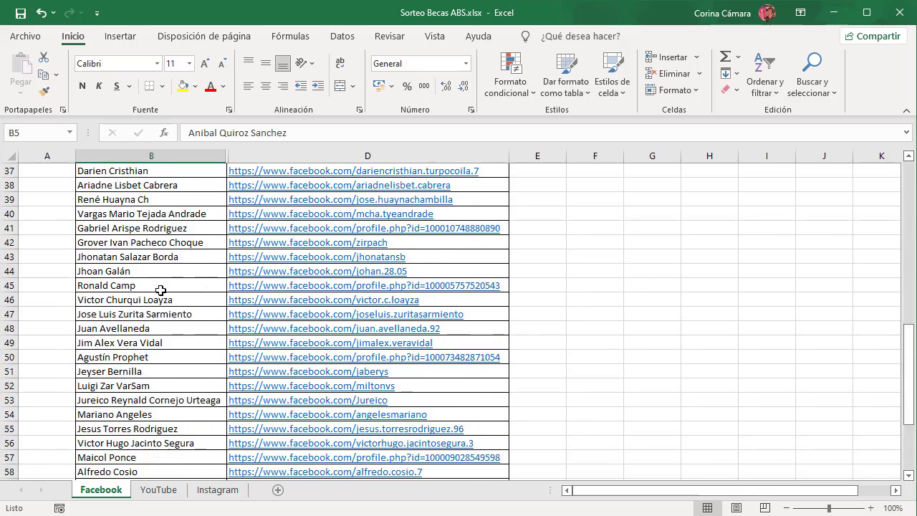
scroll(161, 290, "down", 5)
scroll(164, 299, "down", 3)
scroll(164, 299, "up", 5)
scroll(164, 299, "up", 8)
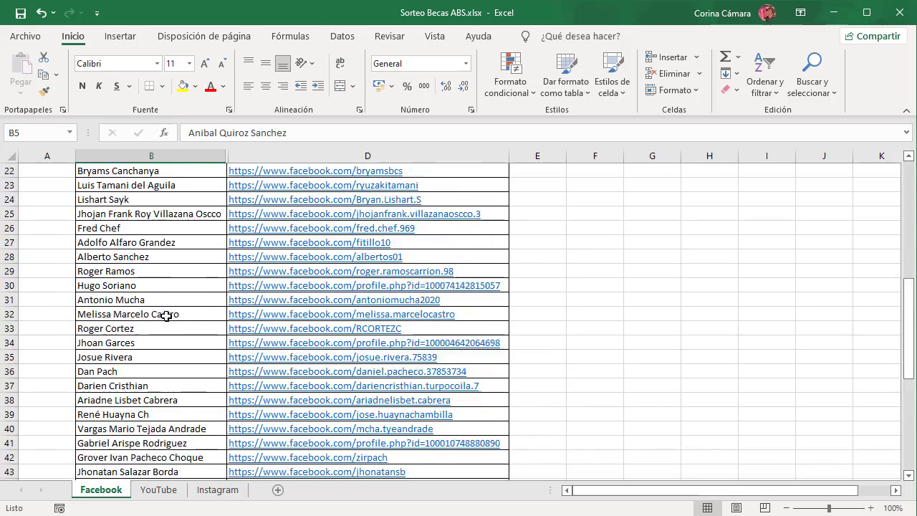
scroll(164, 299, "up", 3)
scroll(164, 299, "up", 4)
scroll(164, 299, "up", 1)
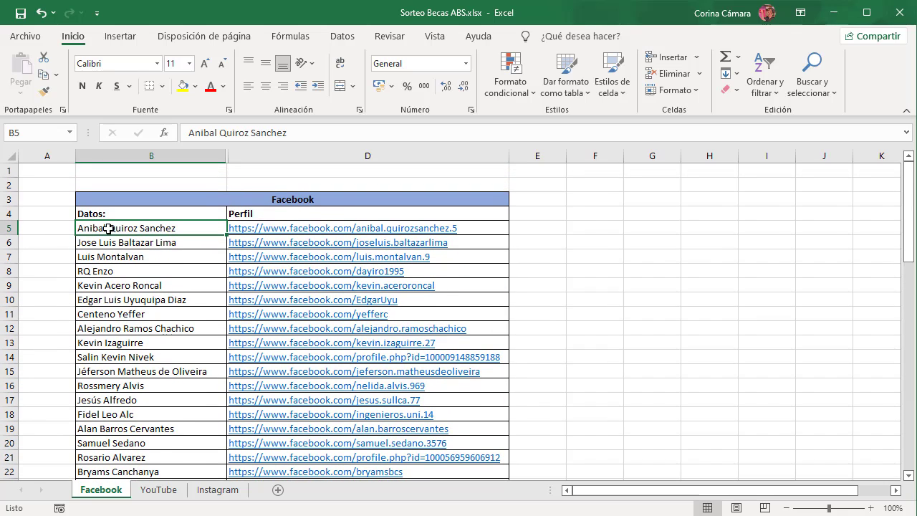
left_click_drag(149, 231, 149, 229)
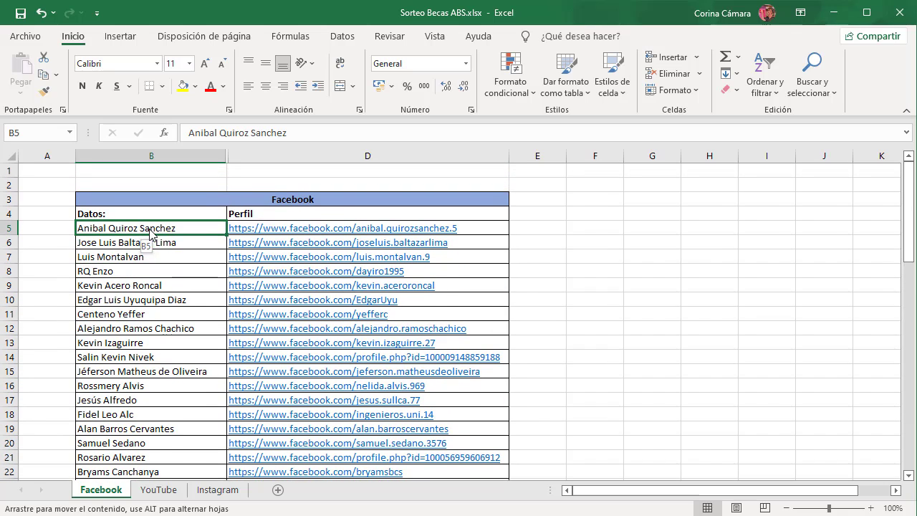
key("ctrl+shift+Down")
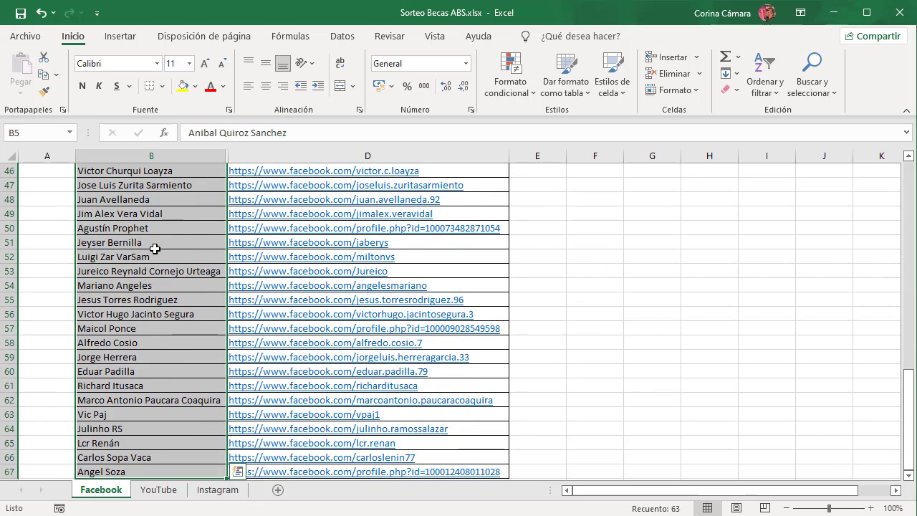
key("ctrl+c")
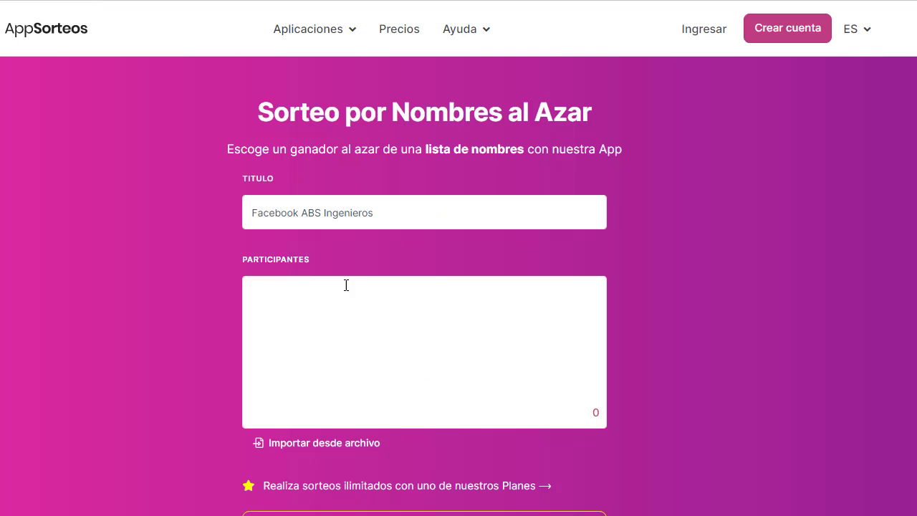
- Paste the 63 Facebook names into the Participantes box
left_click(339, 337)
key("ctrl+v")
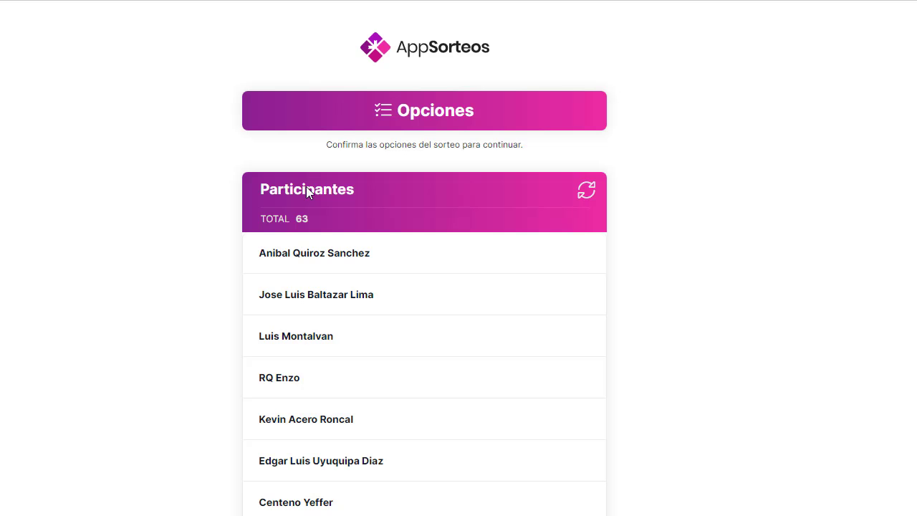
- Raise the Facebook draw's Ganadores to 2 and confirm the options
left_click(418, 122)
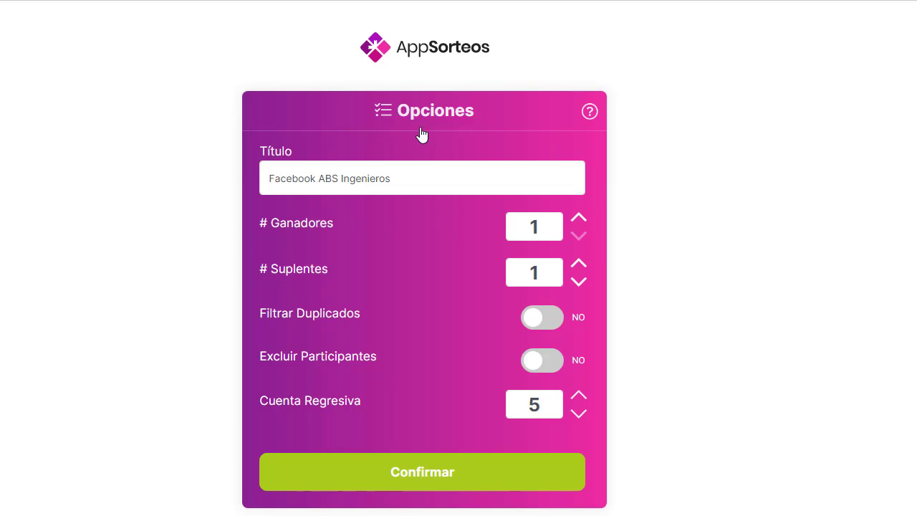
left_click(580, 220)
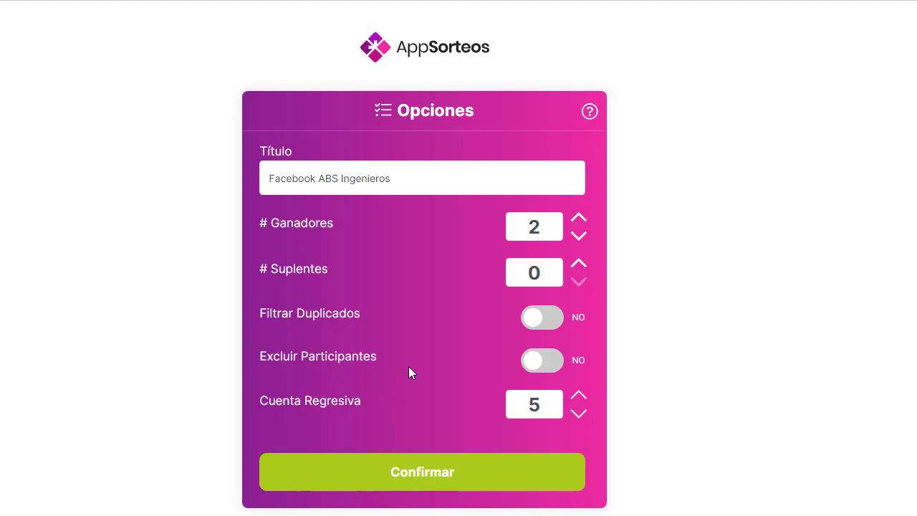
left_click(434, 475)
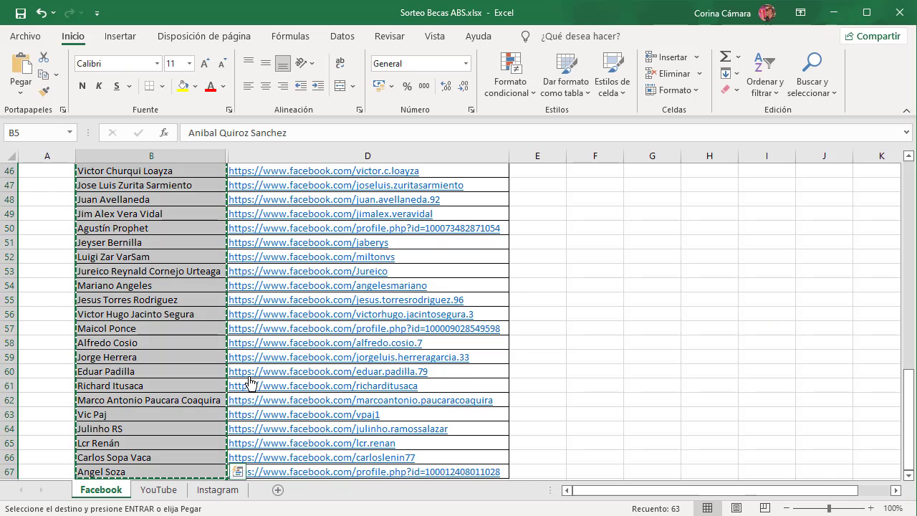
- Copy the 15 YouTube names (B5:B19) from Excel and return to the Participantes box
left_click(161, 490)
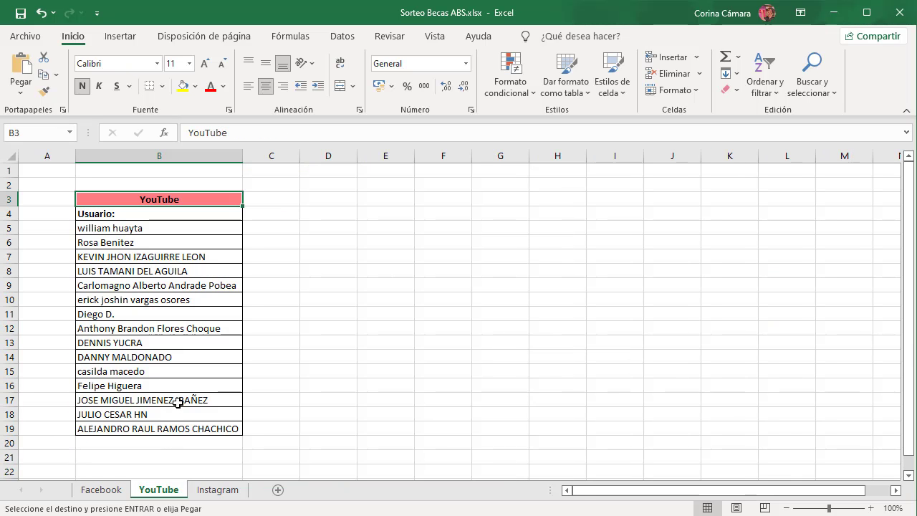
left_click(185, 227)
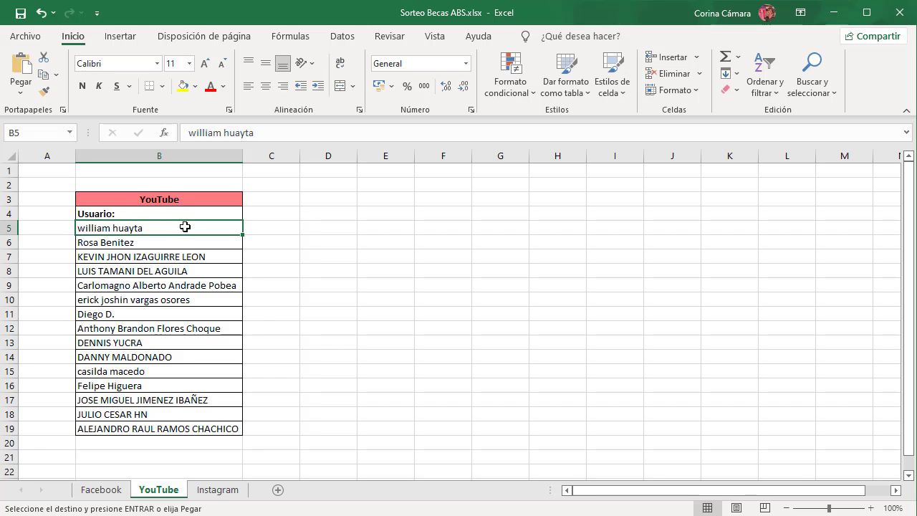
left_click_drag(185, 228, 240, 429)
key("ctrl+c")
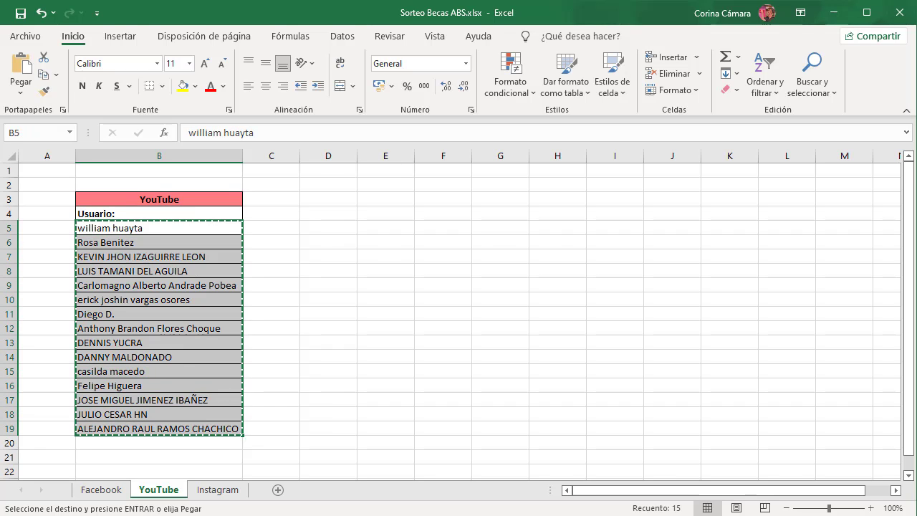
key("alt+Tab")
left_click(344, 322)
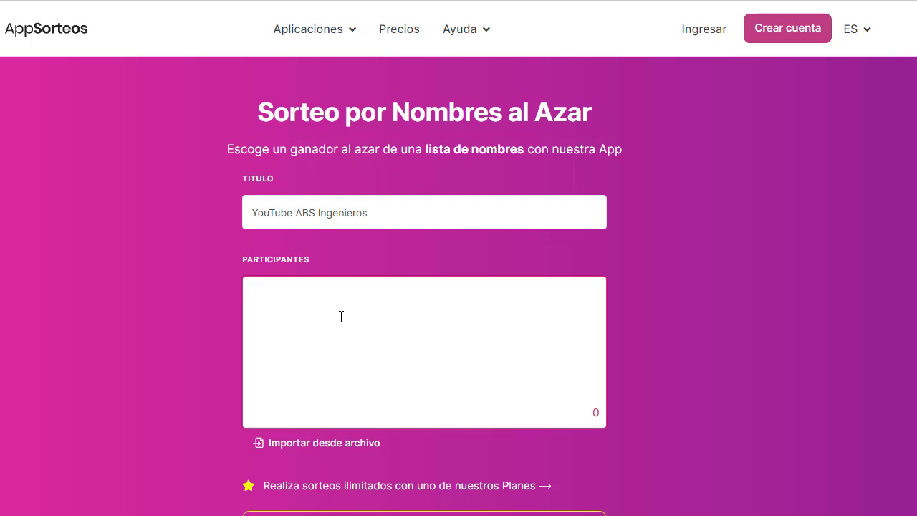
- Paste the 15 YouTube names, delete the empty last line, and submit the list
key("ctrl+v")
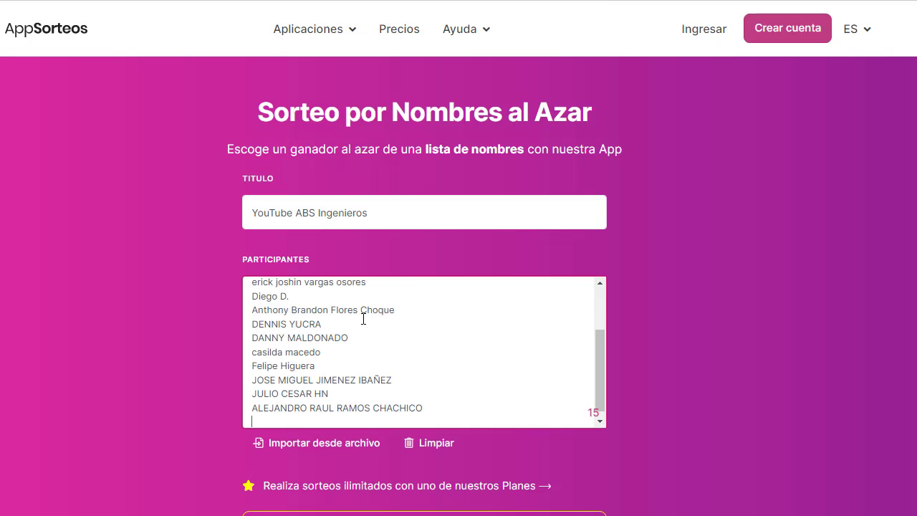
key("BackSpace")
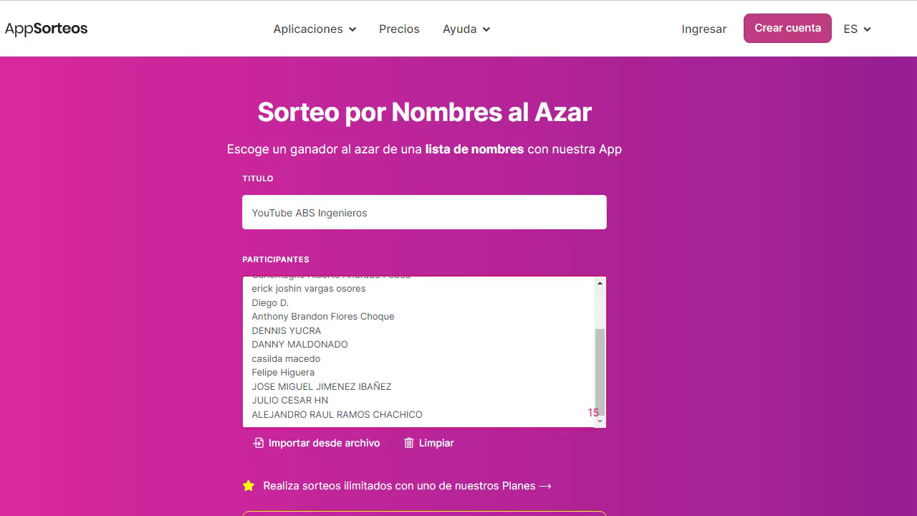
left_click(419, 512)
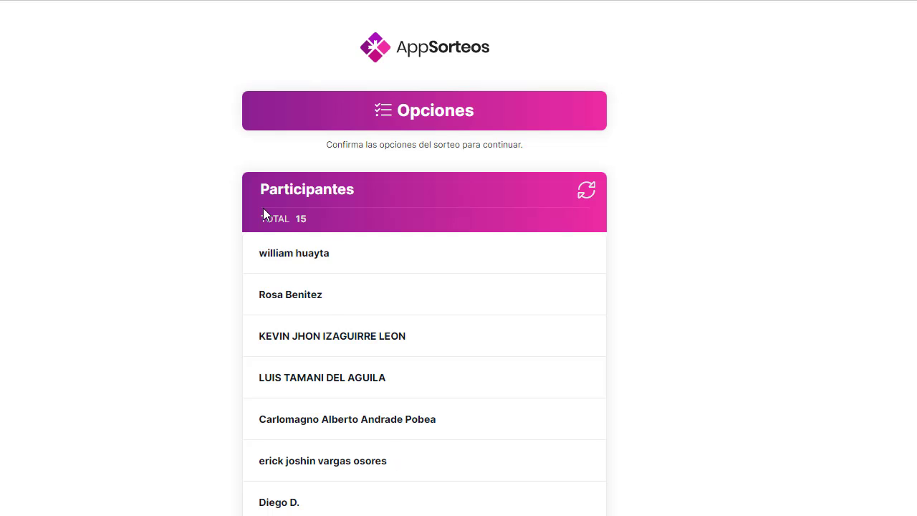
scroll(301, 247, "down", 1)
scroll(301, 248, "up", 1)
- Confirm the YouTube draw with 2 winners, 0 substitutes, then copy the 9 Instagram profiles (B5:B13)
left_click(394, 115)
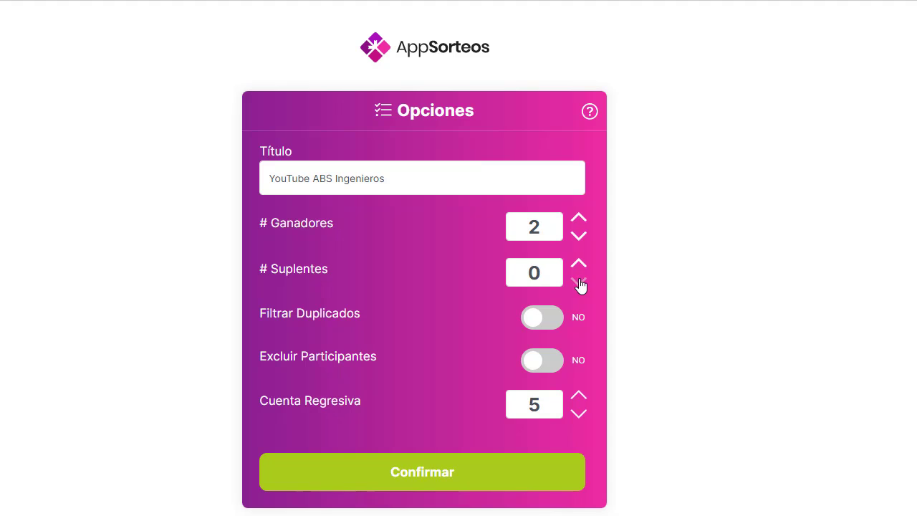
left_click(490, 478)
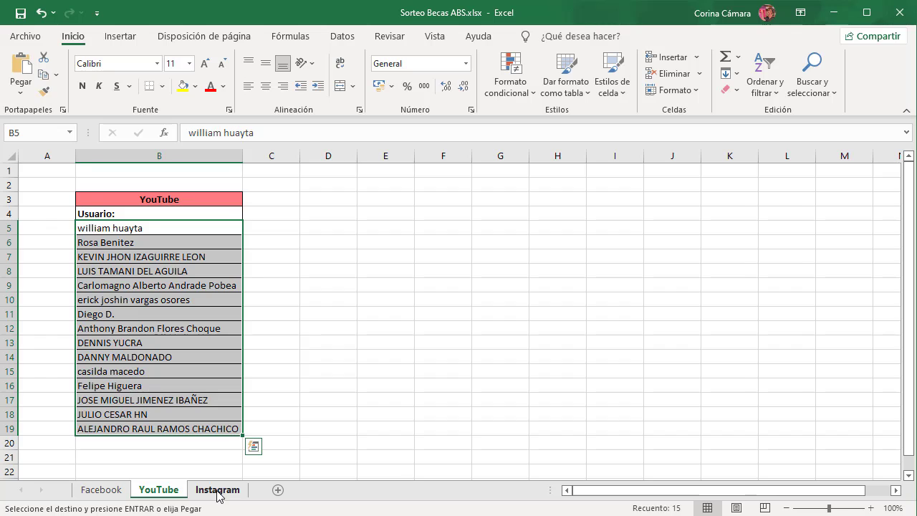
left_click(219, 490)
left_click_drag(143, 230, 147, 340)
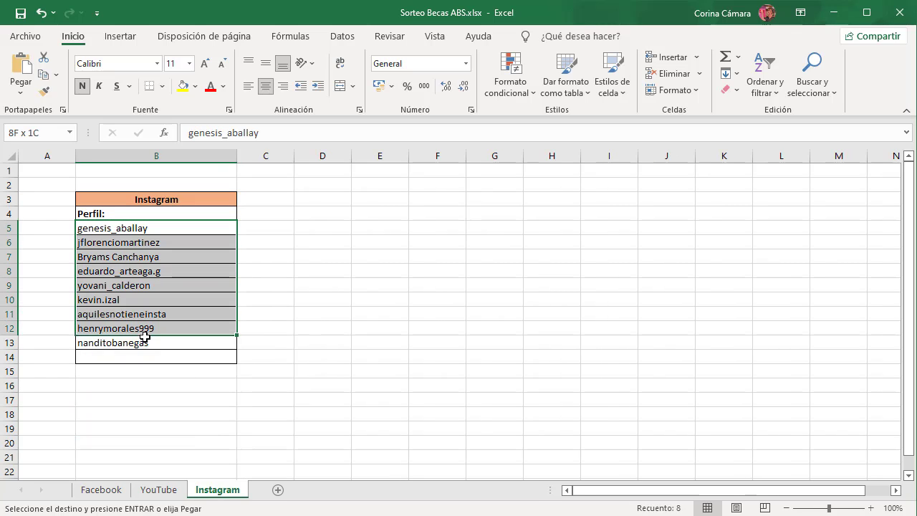
key("ctrl+c")
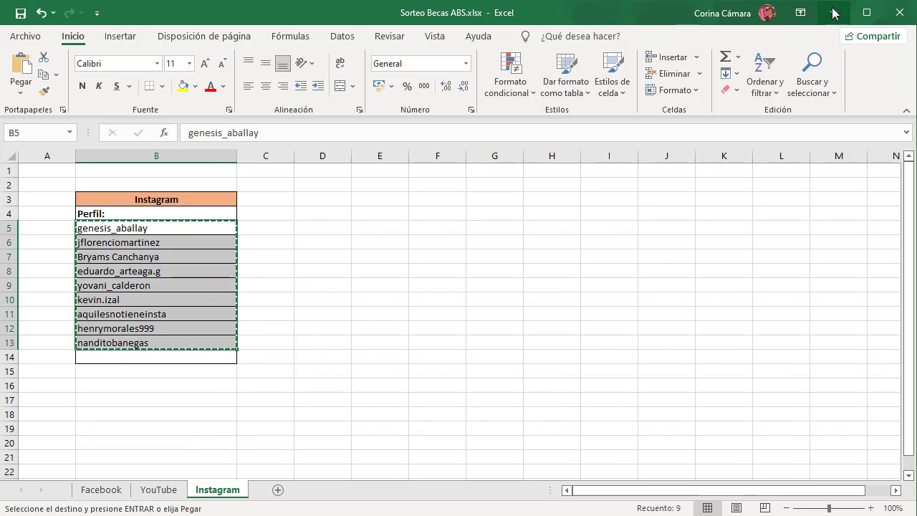
left_click(834, 14)
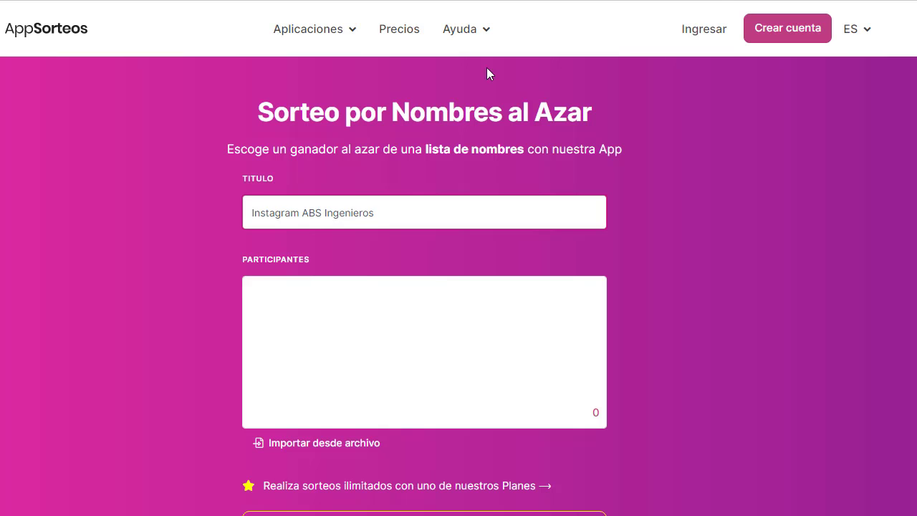
- Paste the 9 Instagram profiles as participants and expand the Opciones panel
left_click(353, 344)
key("ctrl+v")
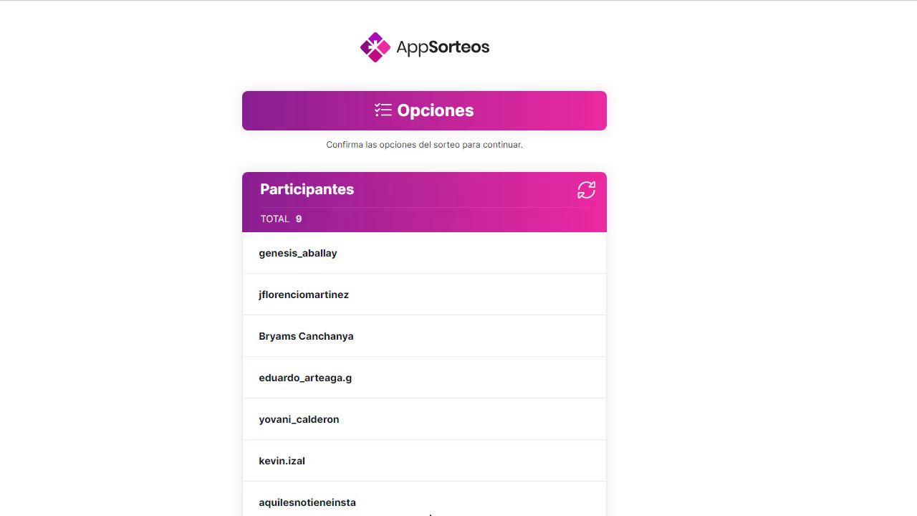
left_click(489, 109)
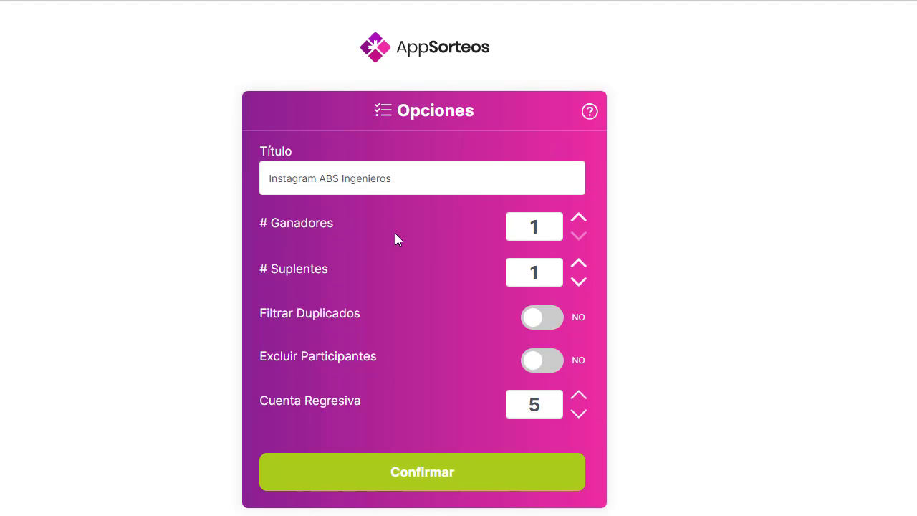
- Set Ganadores to 2 and confirm to start the 5-second countdown
left_click(579, 218)
left_click(455, 474)
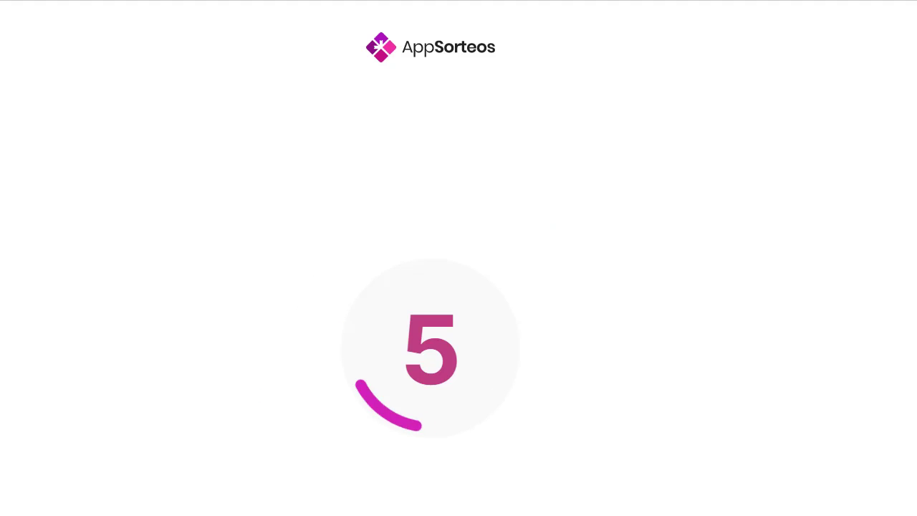